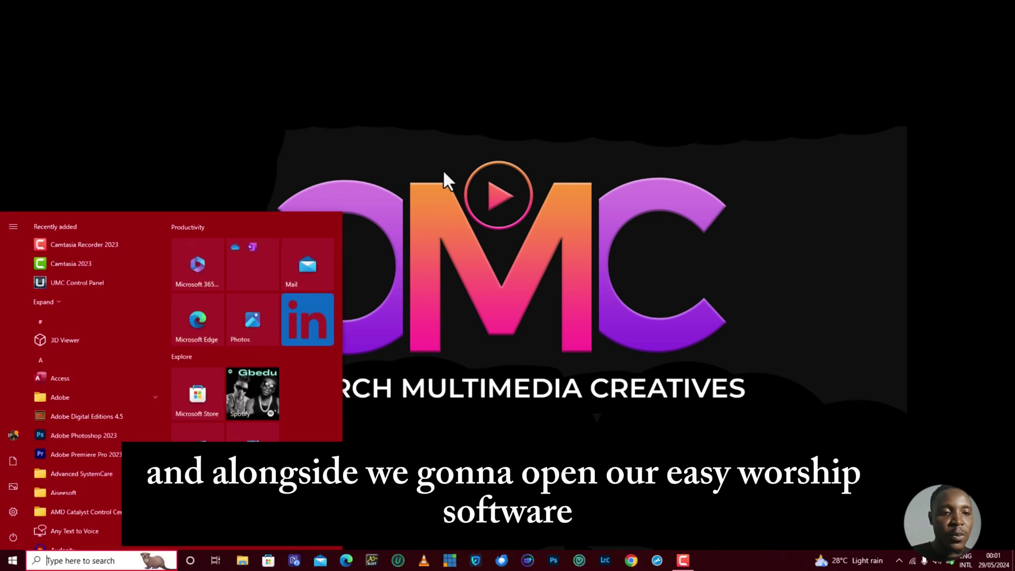
# Step: Launch EasyWorship from a Start menu search for 'eas' alongside OBS Studio
pyautogui.write('eas')
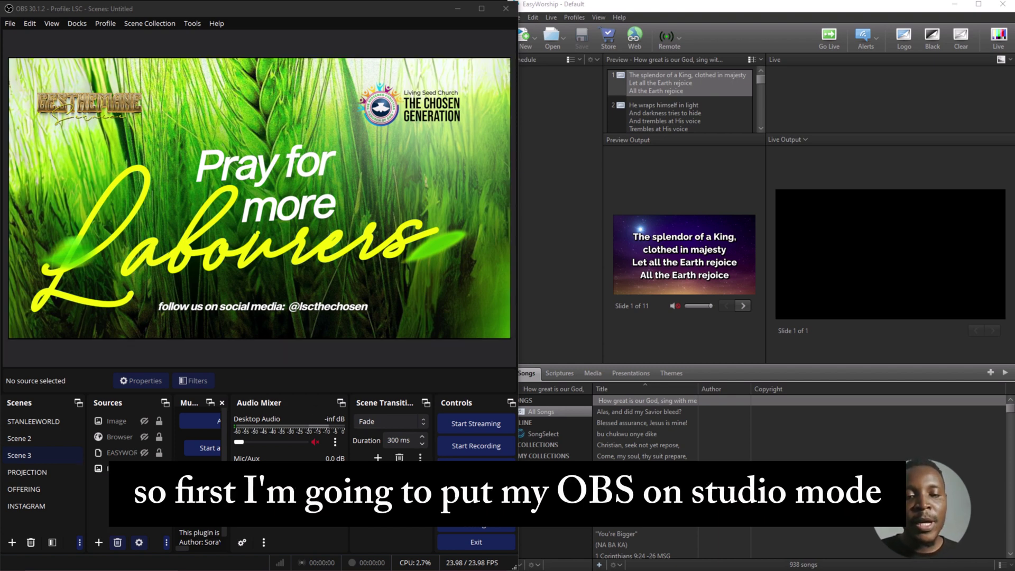
# Step: Turn on OBS Studio Mode to show separate Preview and Program views
pyautogui.click(475, 490)
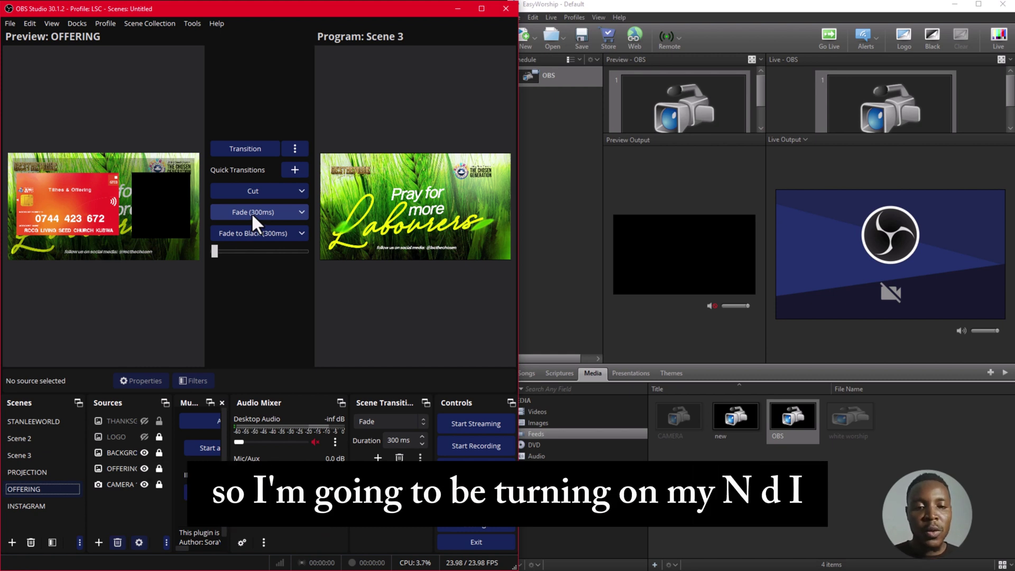
# Step: Open the NDI Tools launcher from a Start menu search for 'ndi'
pyautogui.press('super')
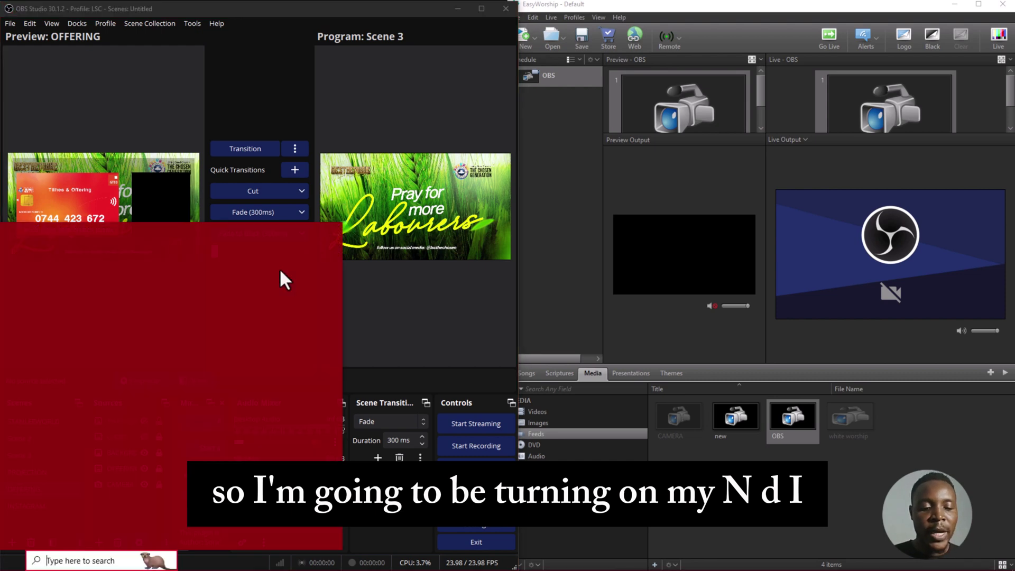
pyautogui.write('ndi')
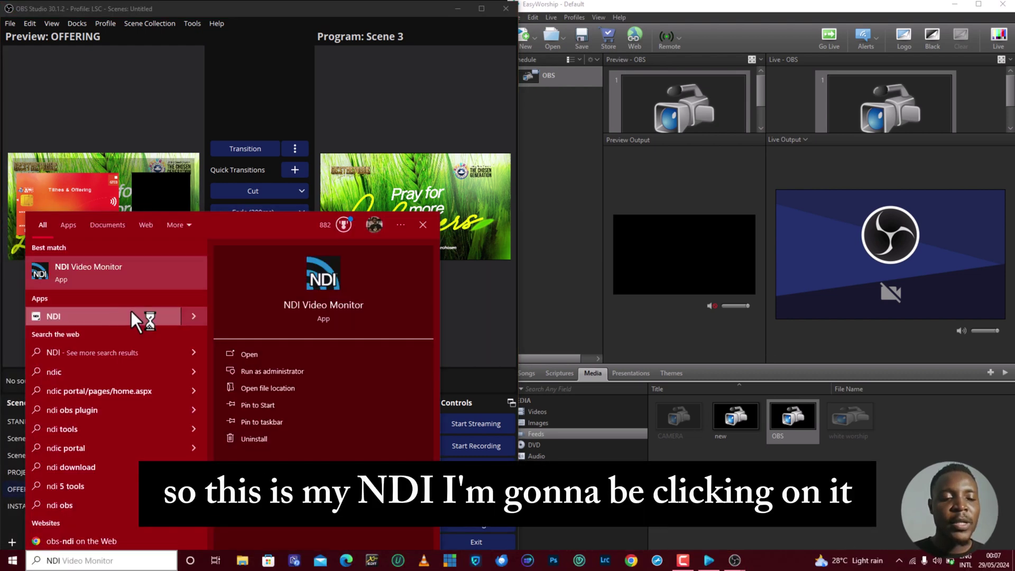
pyautogui.click(131, 316)
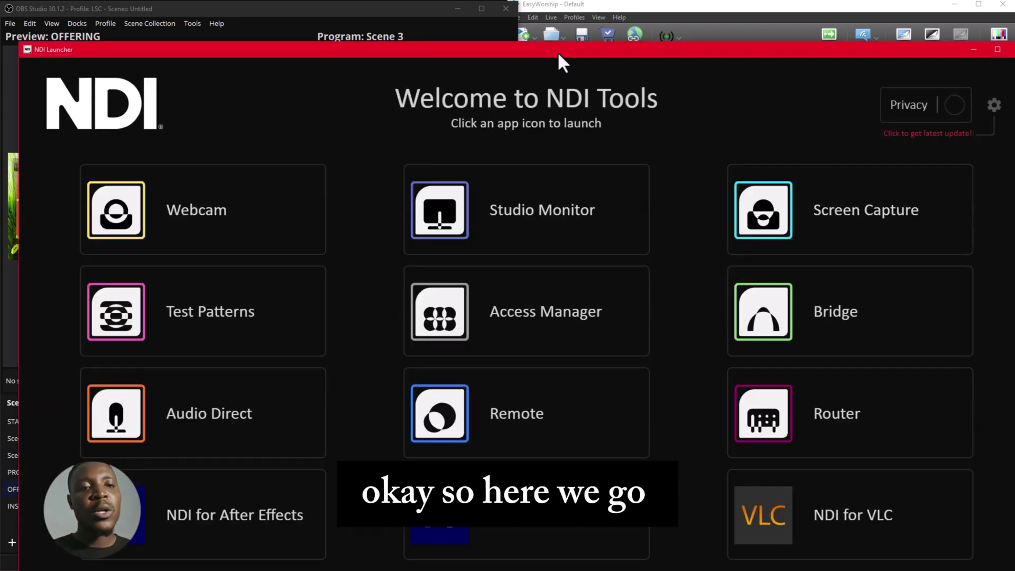
# Step: Start the NDI Webcam app and close the NDI Tools launcher
pyautogui.moveTo(179, 226)
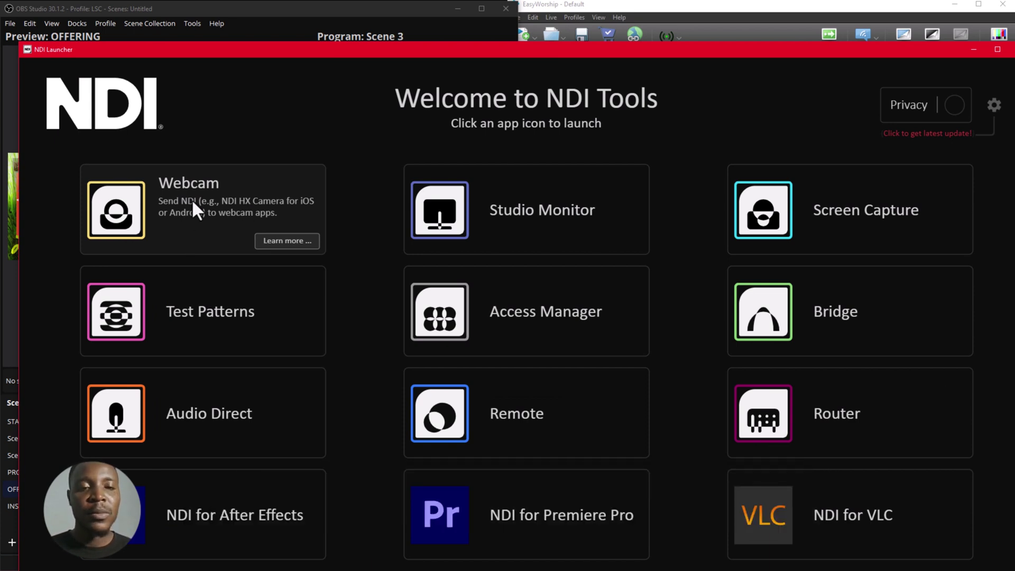
pyautogui.click(124, 211)
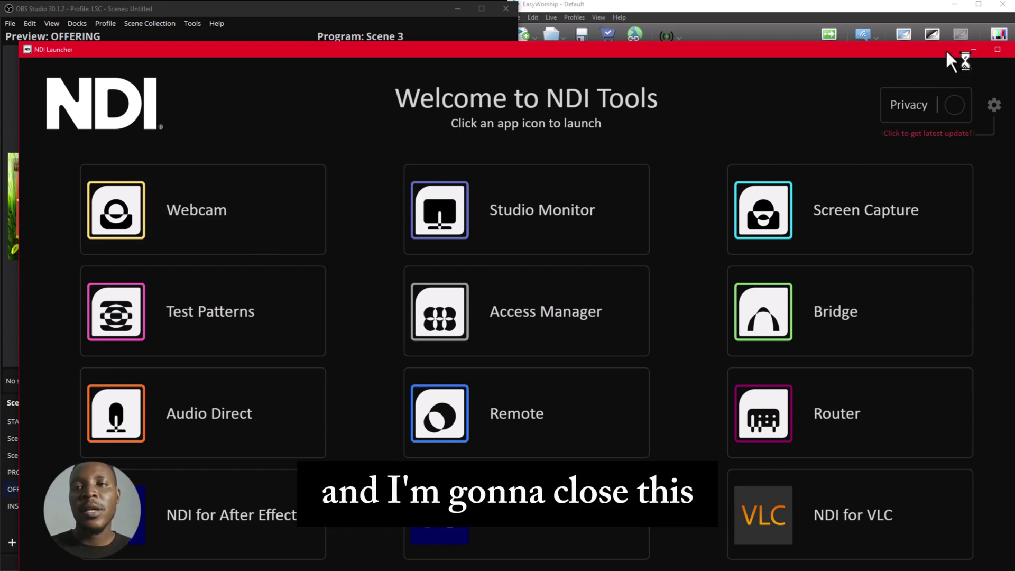
pyautogui.moveTo(945, 48); pyautogui.dragTo(849, 60)
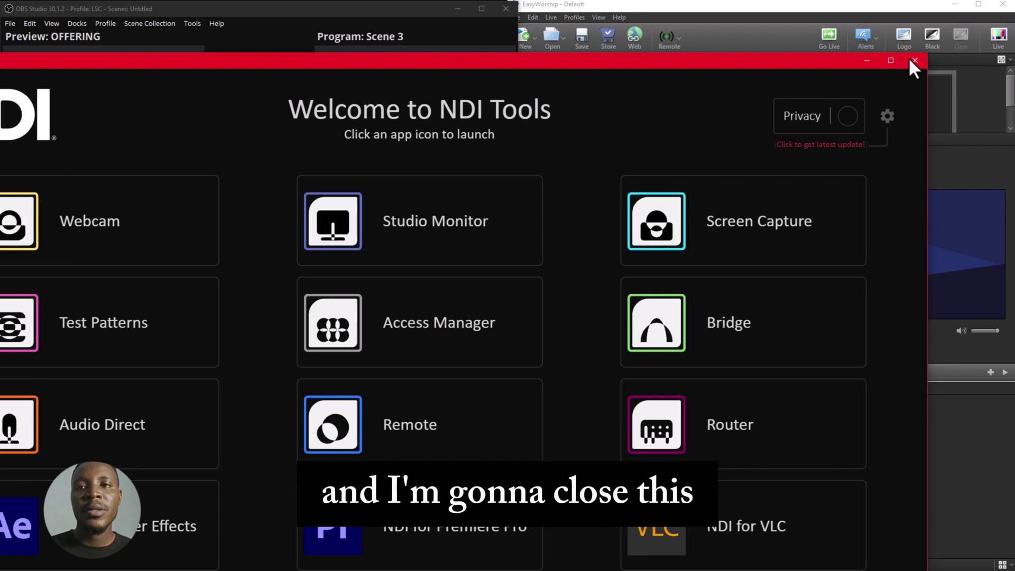
pyautogui.click(909, 60)
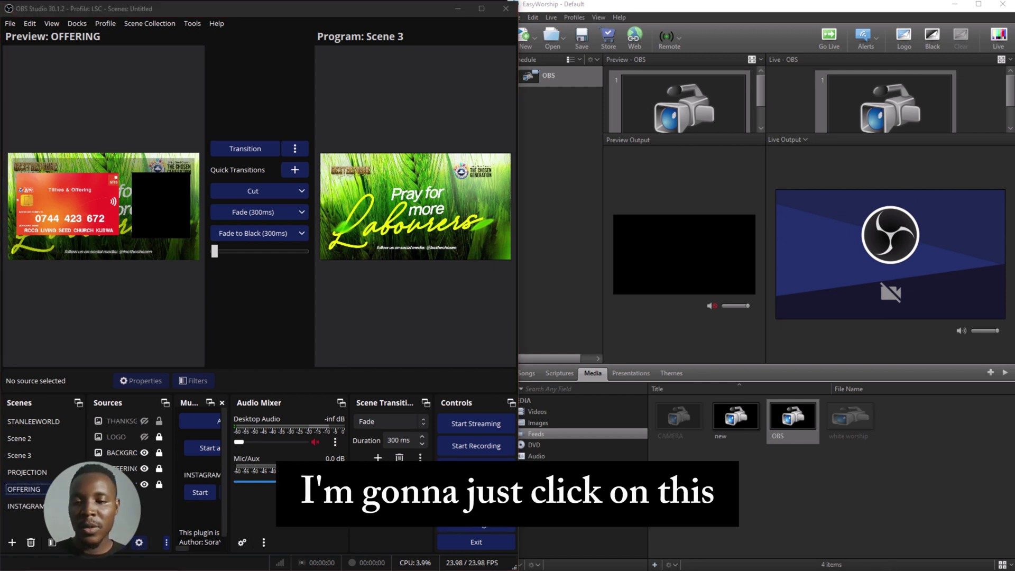
# Step: Open the NDI Webcam window from the NDI tray icon's menu
pyautogui.press('super')
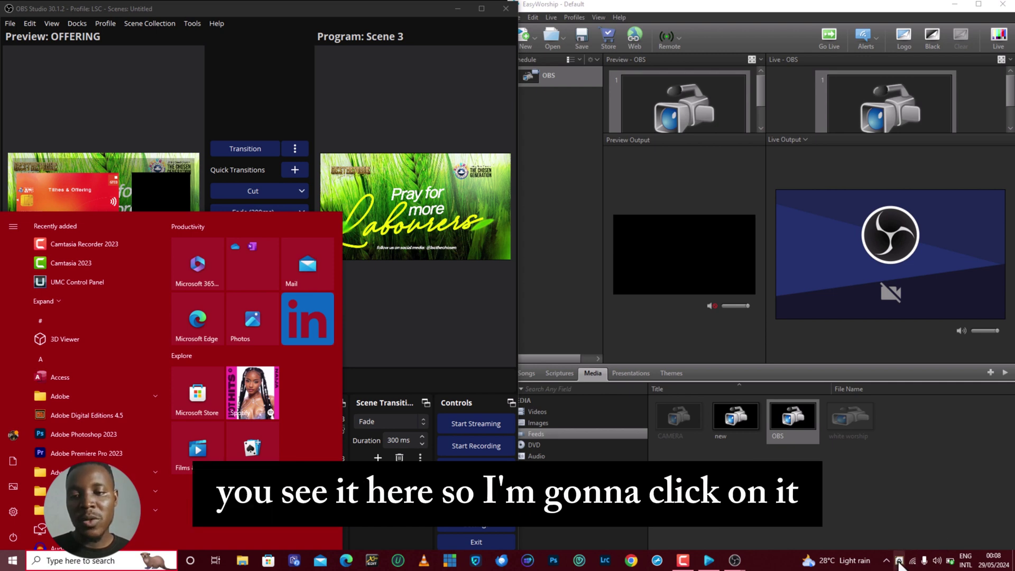
pyautogui.click(899, 559)
pyautogui.rightClick(899, 561)
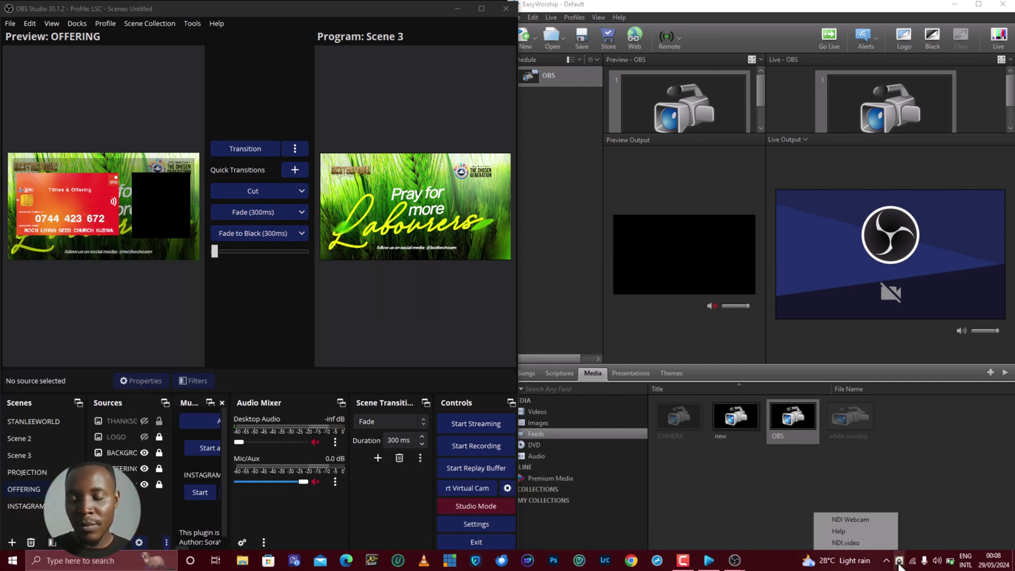
pyautogui.click(871, 520)
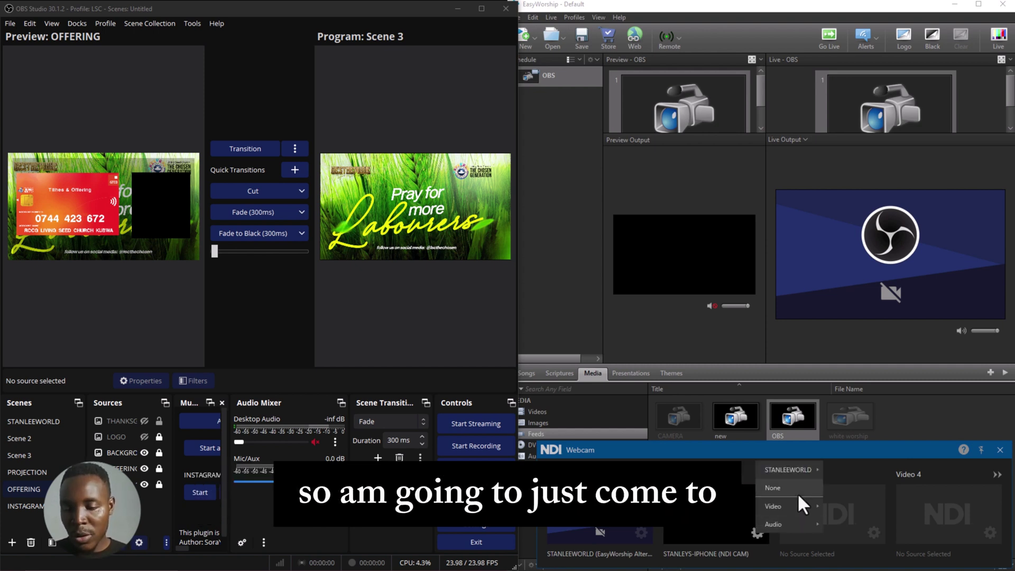
# Step: Choose the output resolution for a video slot under Video
pyautogui.moveTo(794, 501)
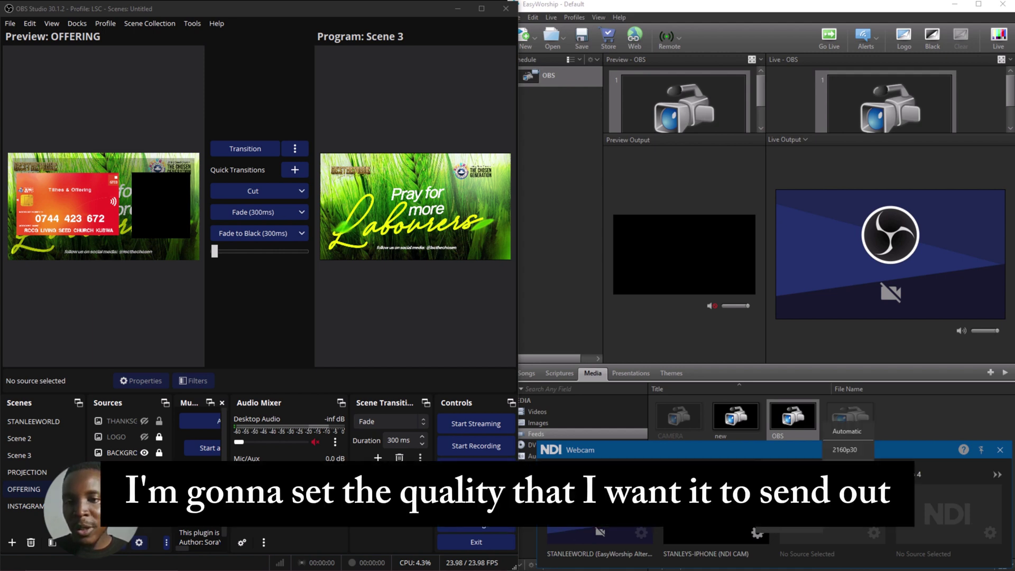
pyautogui.click(845, 505)
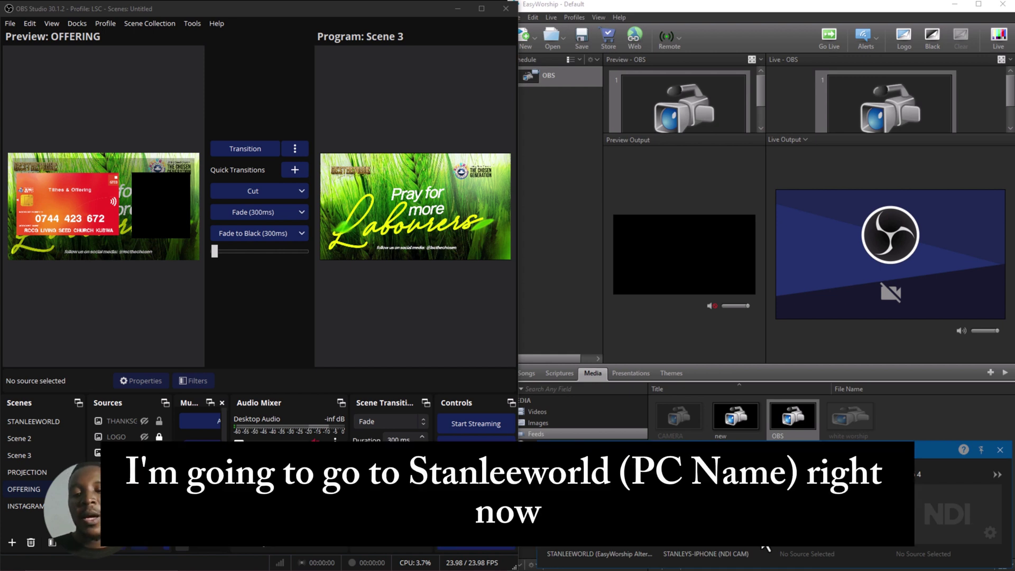
pyautogui.moveTo(809, 467)
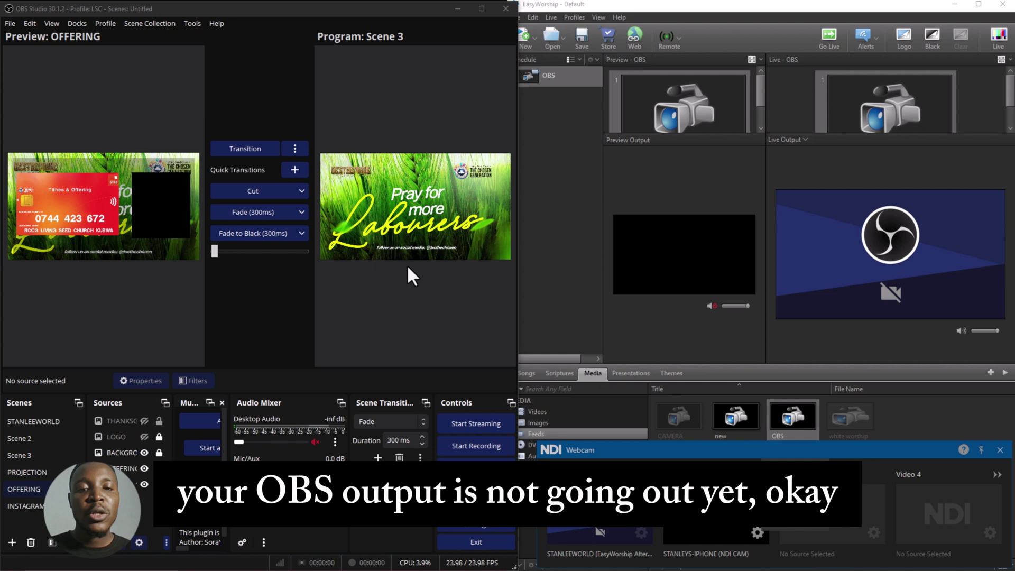
# Step: Close the NDI Webcam window and bring OBS Studio back to the front
pyautogui.click(405, 235)
pyautogui.rightClick(405, 235)
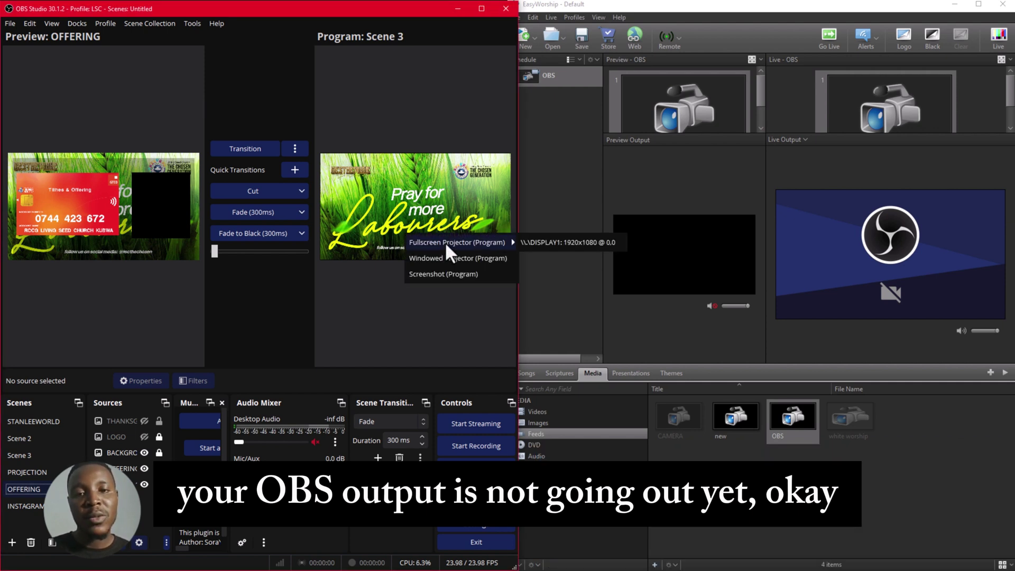
pyautogui.click(782, 568)
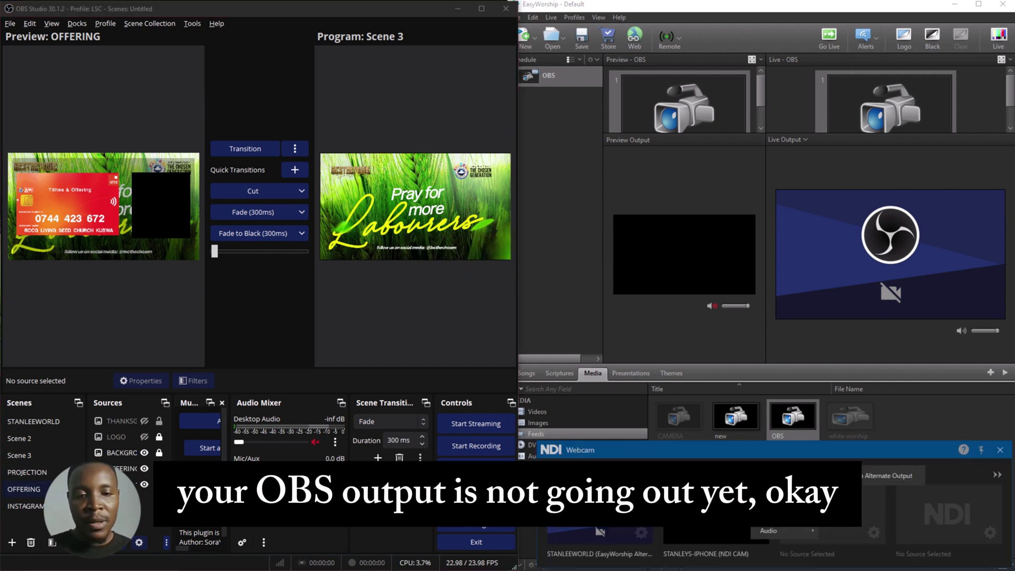
pyautogui.click(262, 509)
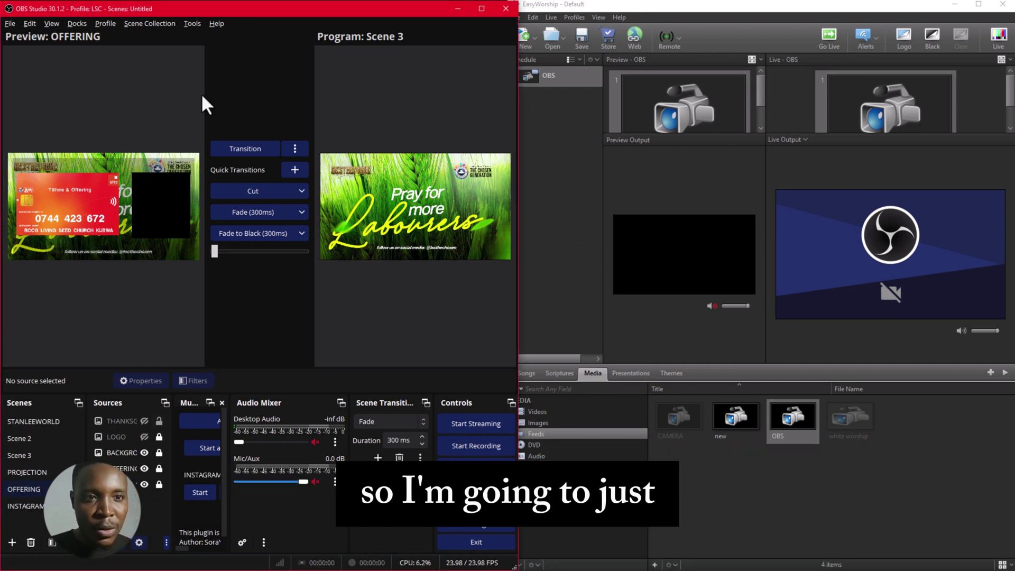
# Step: Enable the NDI Main Output named OBS in Tools > NDI Output settings
pyautogui.click(195, 24)
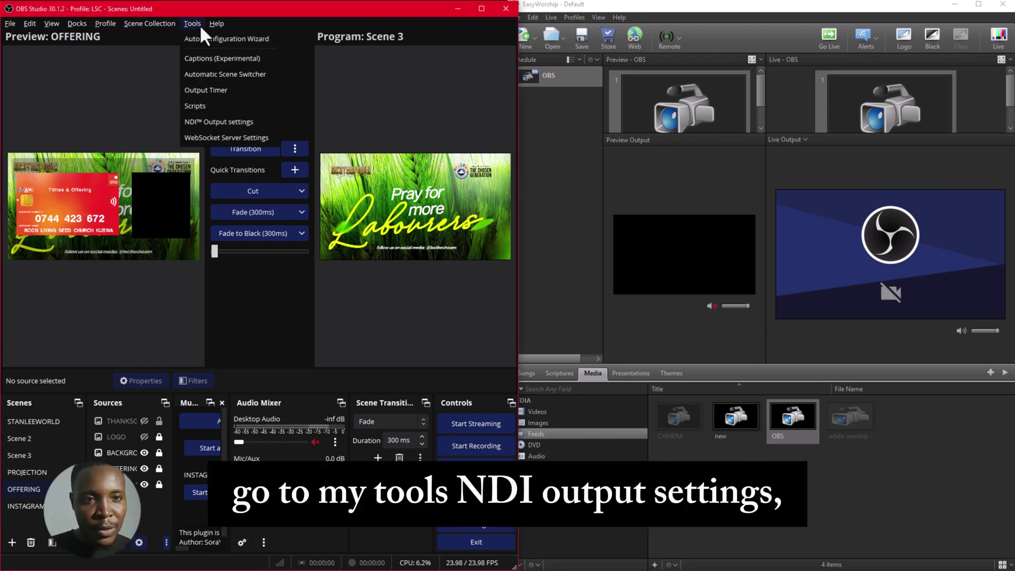
pyautogui.click(198, 122)
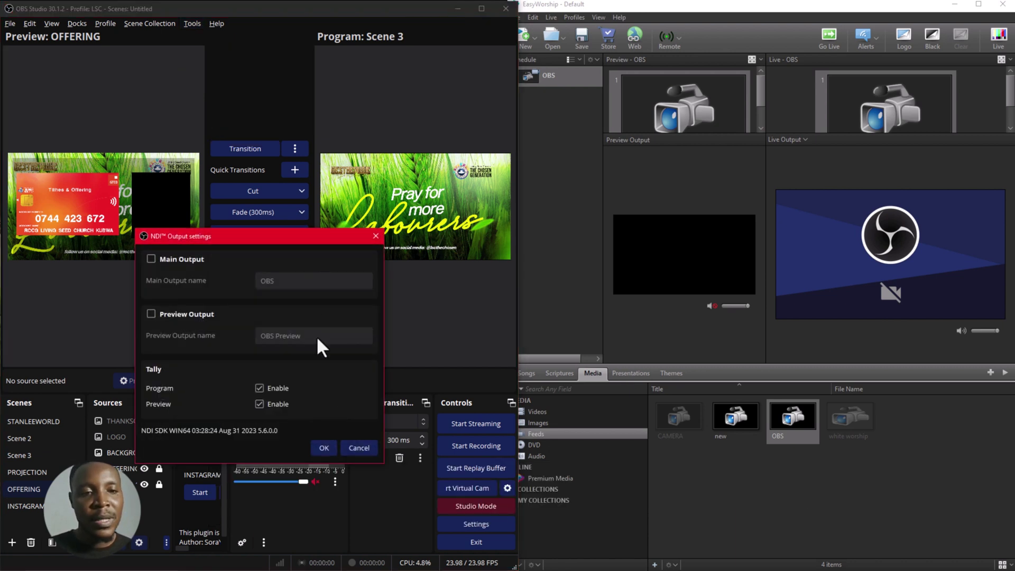
pyautogui.click(179, 259)
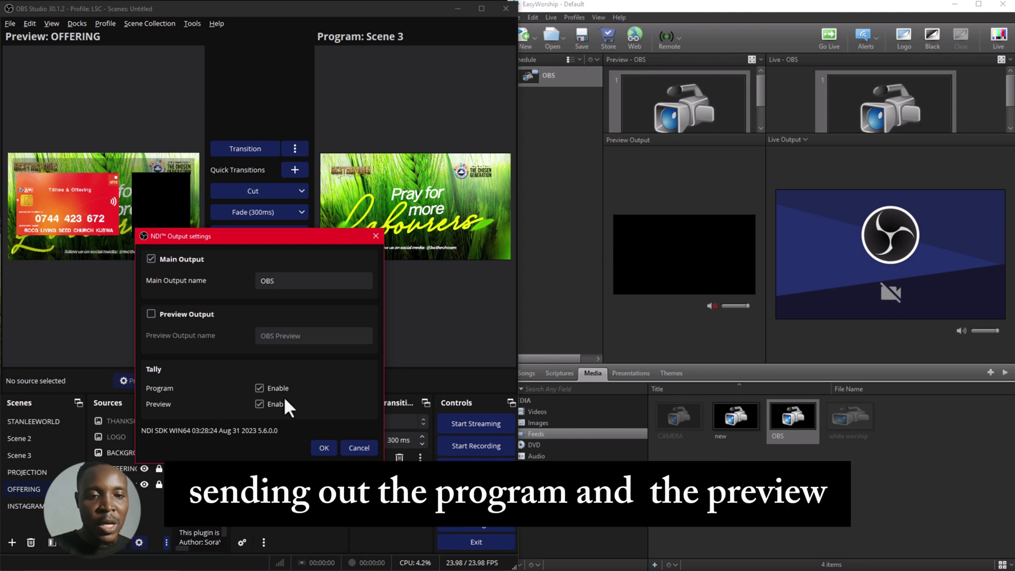
pyautogui.click(323, 447)
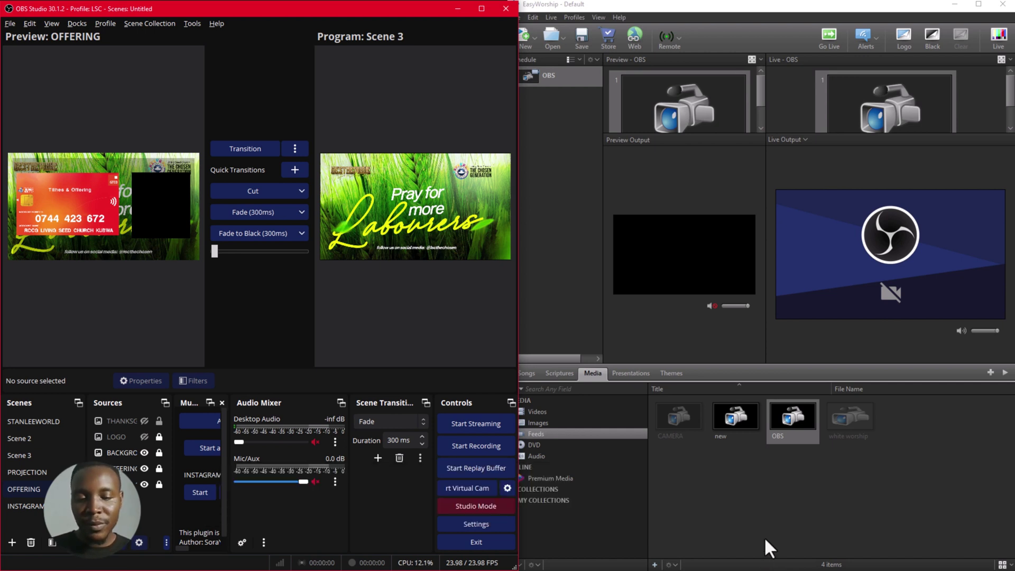
# Step: Open NDI Webcam from the tray and set Video 2 to the STANLEEWORLD (OBS) source
pyautogui.press('super')
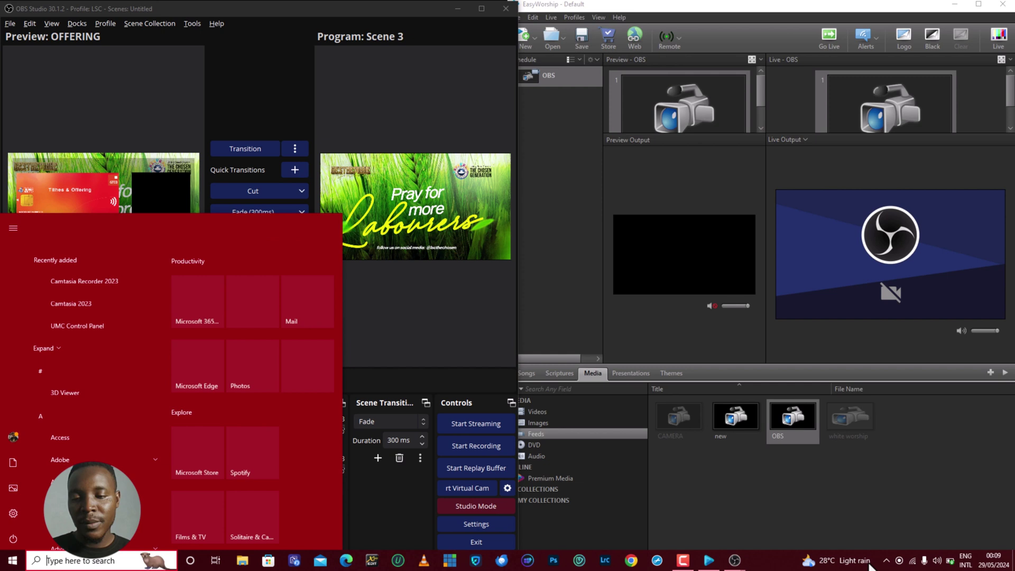
pyautogui.click(899, 562)
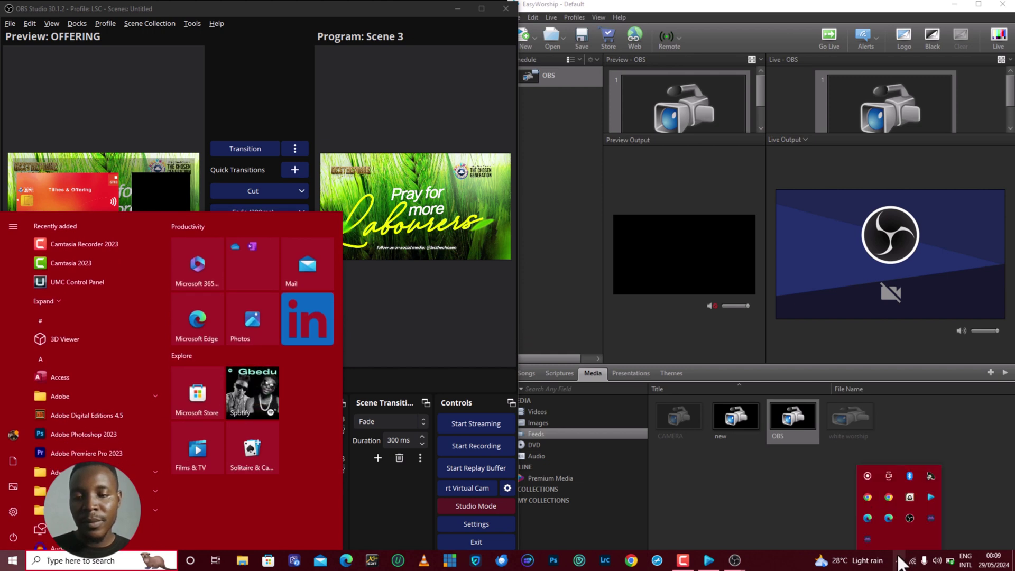
pyautogui.click(911, 497)
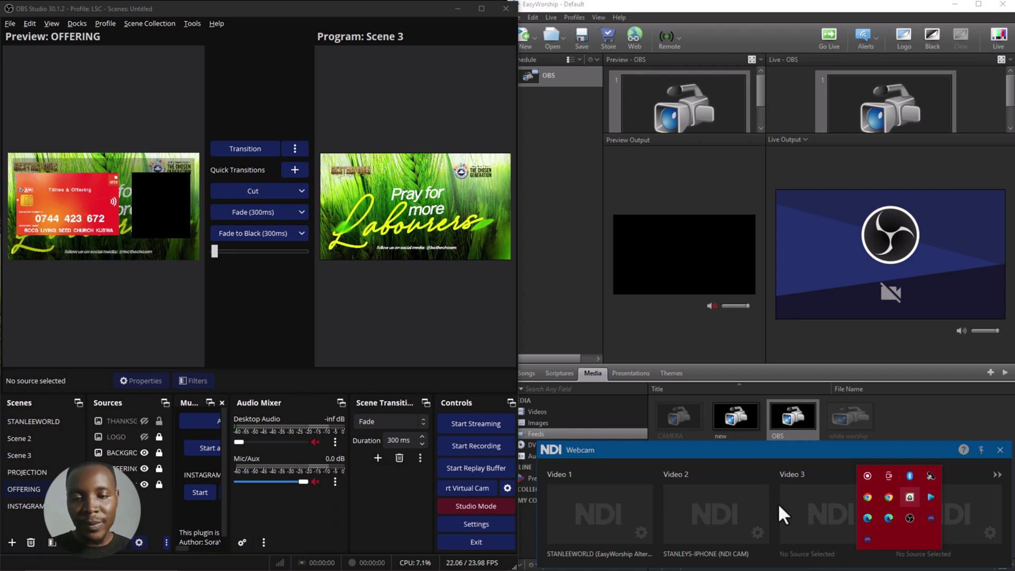
pyautogui.click(765, 549)
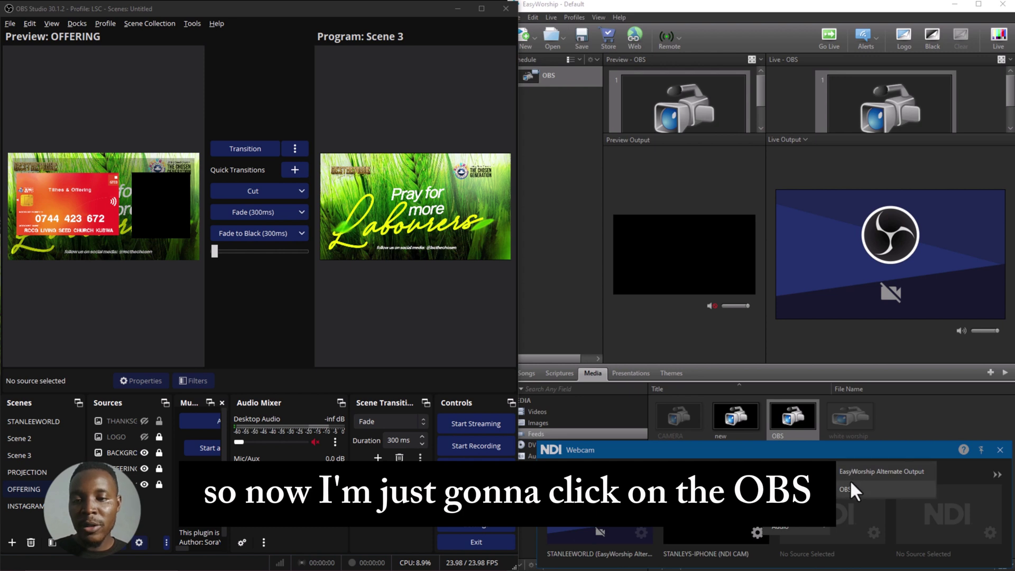
pyautogui.click(846, 488)
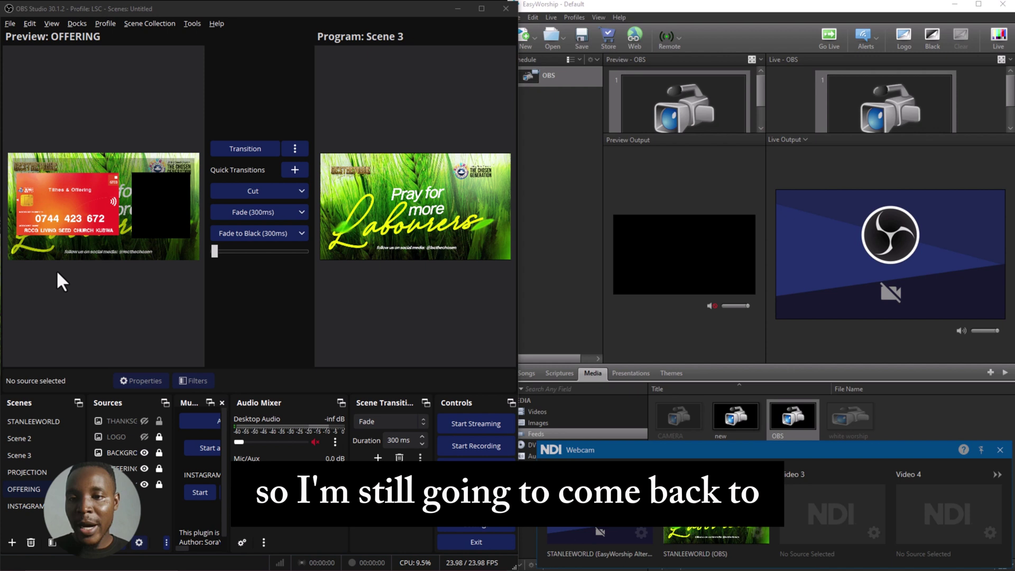
# Step: Create an EasyWorship feed named 'NDI' using input device NDI Webcam Video 2 - (DirectShow)
pyautogui.click(896, 409)
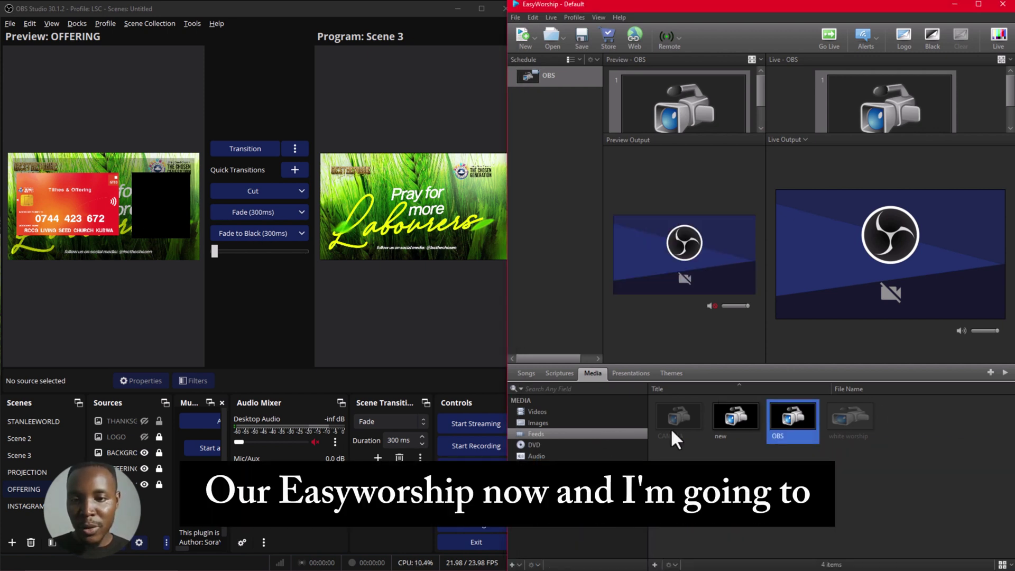
pyautogui.click(654, 564)
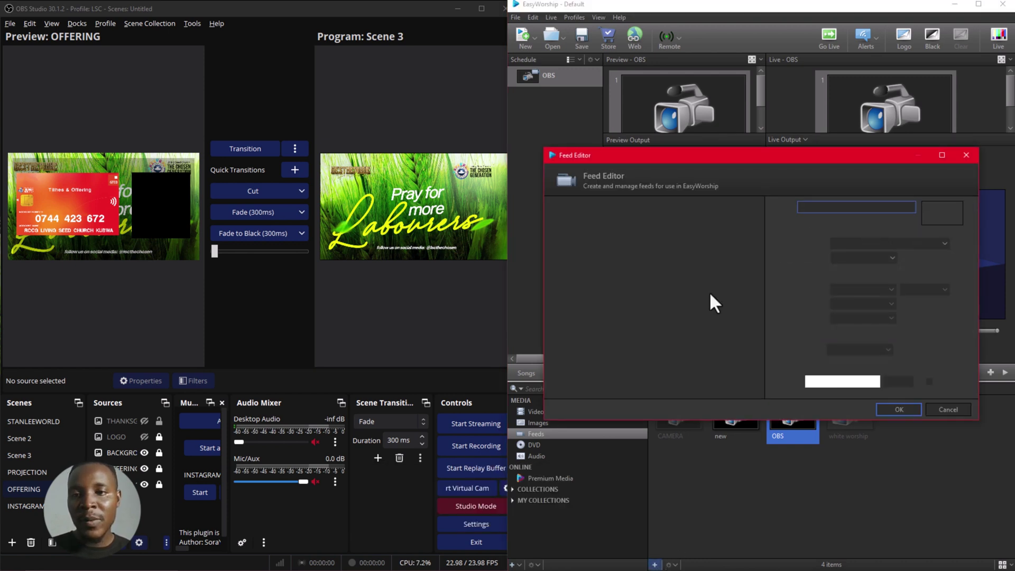
pyautogui.write('NDI')
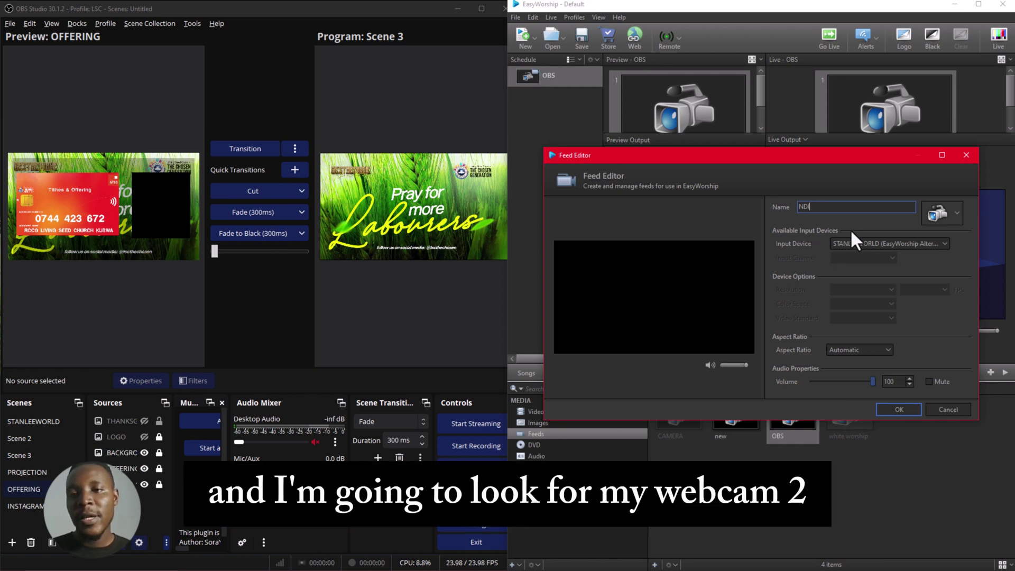
pyautogui.click(861, 241)
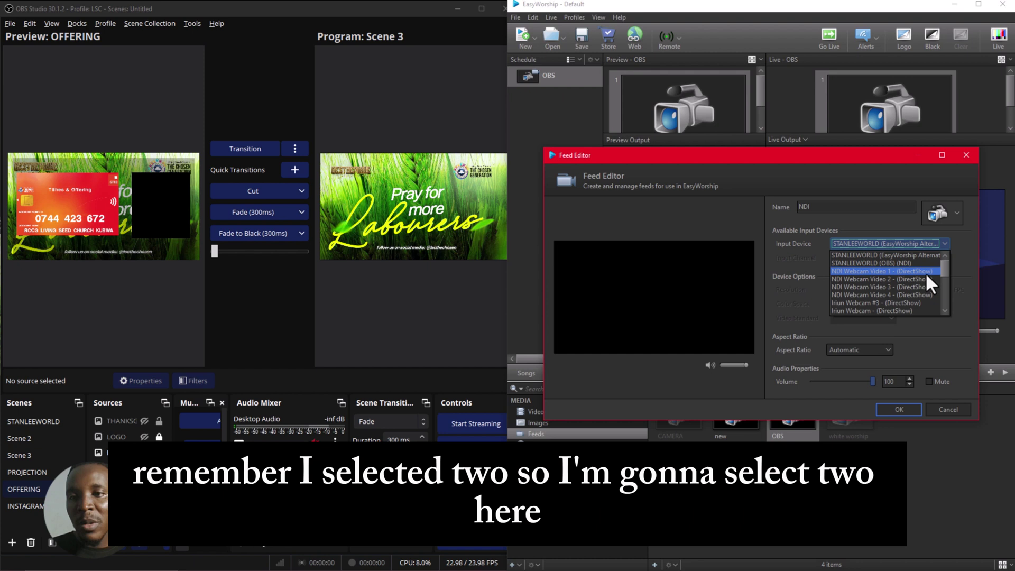
pyautogui.click(925, 279)
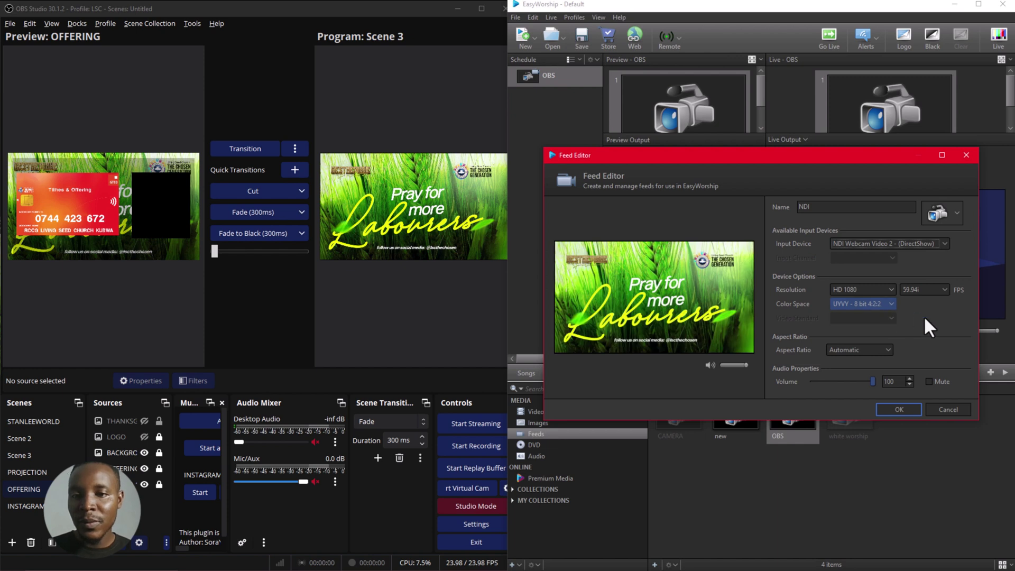
pyautogui.click(898, 410)
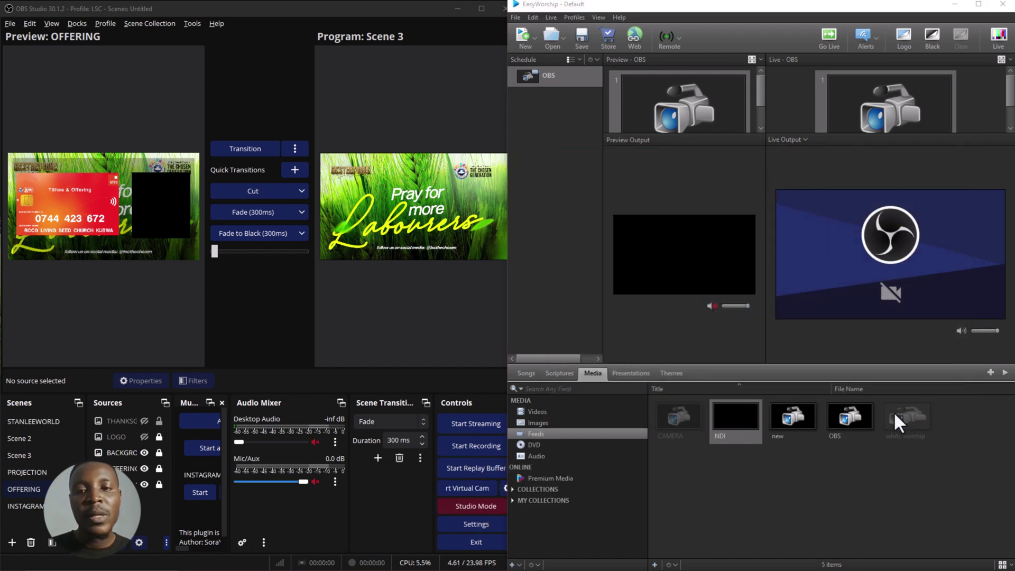
# Step: Go live with the NDI feed in EasyWorship and transition OBS to the OFFERING scene
pyautogui.click(833, 36)
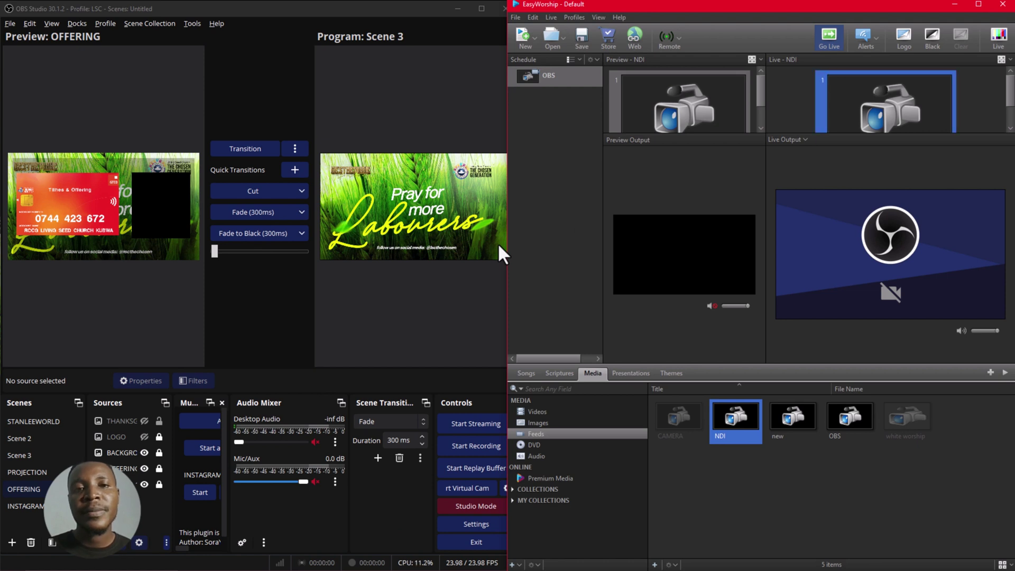
pyautogui.click(501, 275)
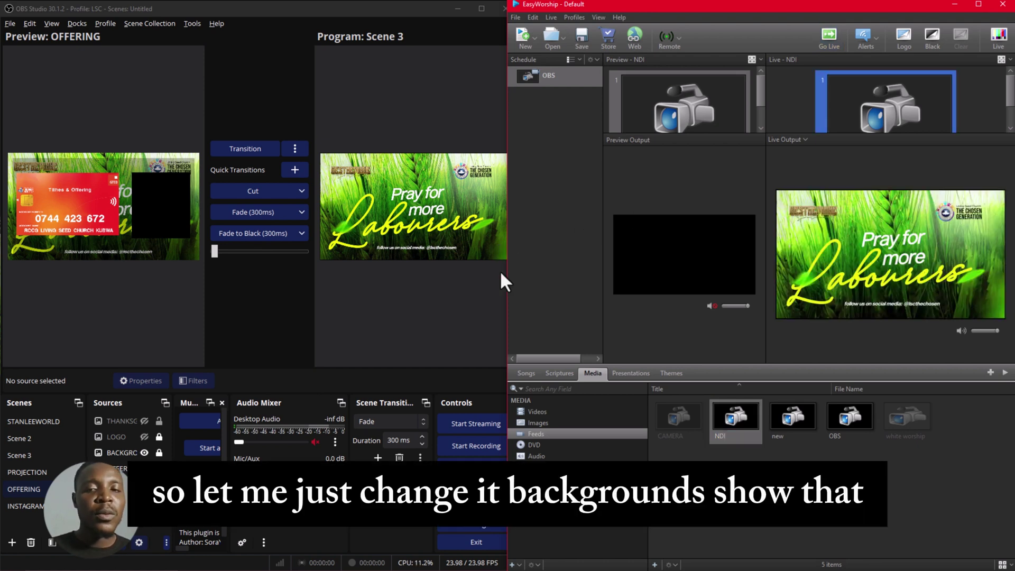
pyautogui.click(21, 488)
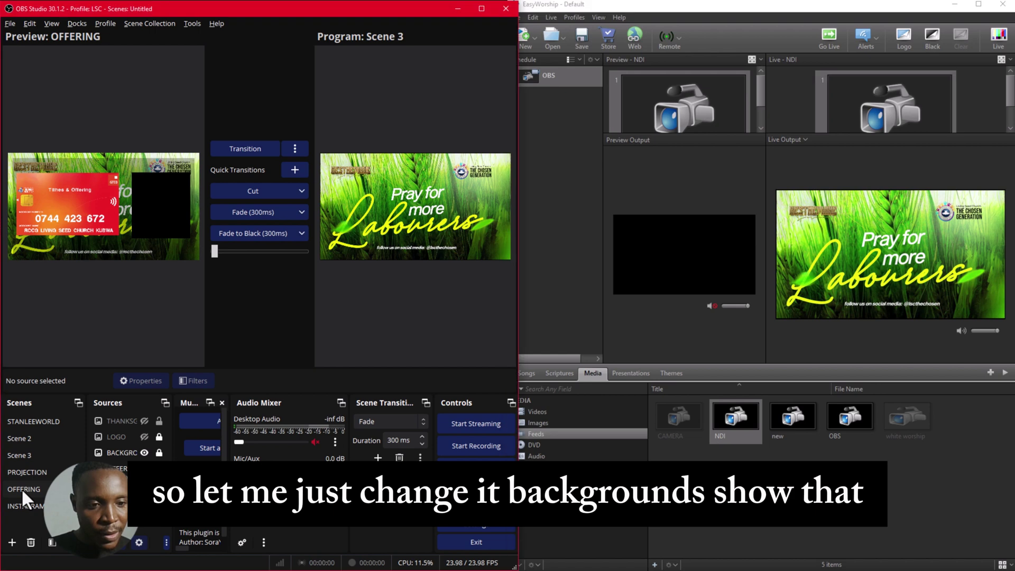
pyautogui.click(259, 213)
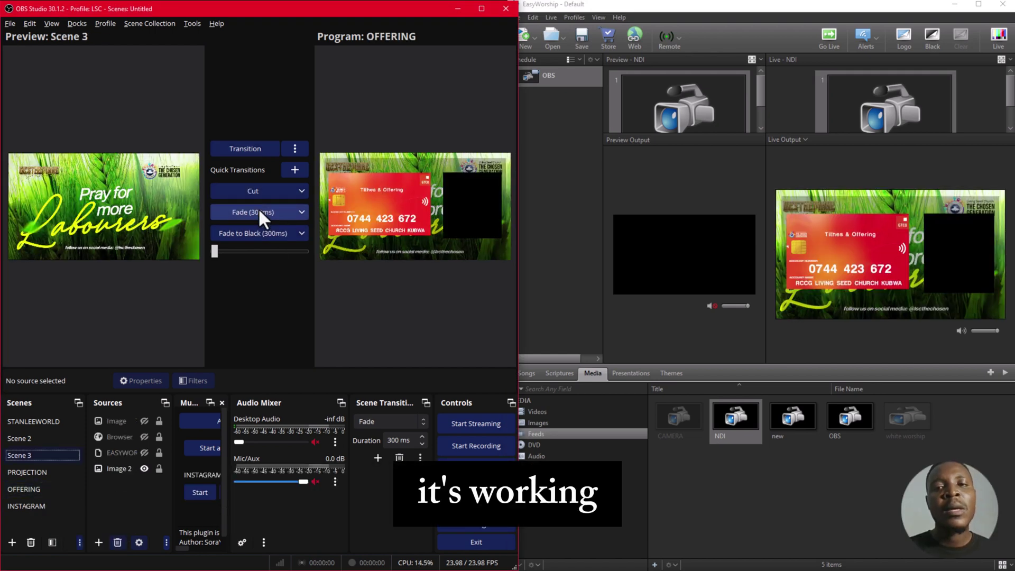